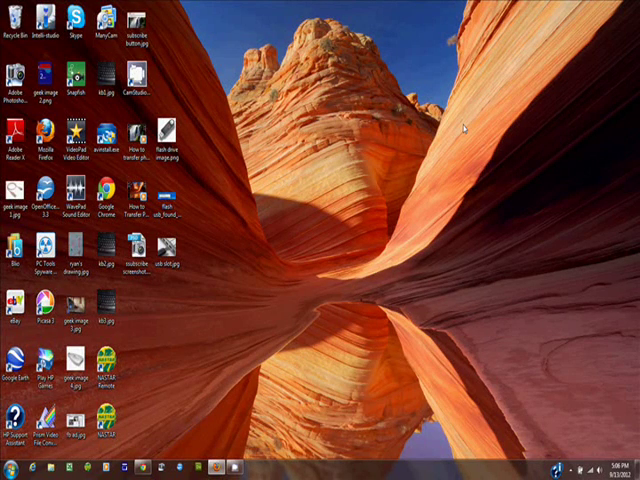
Restore the Firefox window showing CNN's New York soda-ban article from the taskbar
{"action": "left_click", "coordinate": [216, 467]}
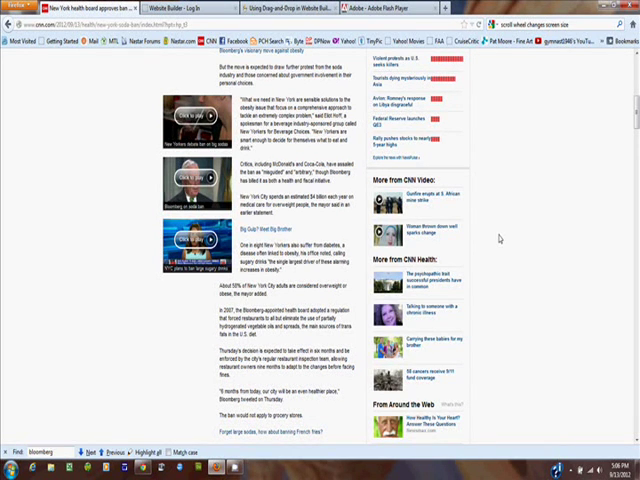
{"action": "scroll", "coordinate": [499, 238], "scroll_direction": "up", "scroll_amount": 1, "text": "ctrl"}
{"action": "scroll", "coordinate": [499, 238], "scroll_direction": "up", "scroll_amount": 1, "text": "ctrl"}
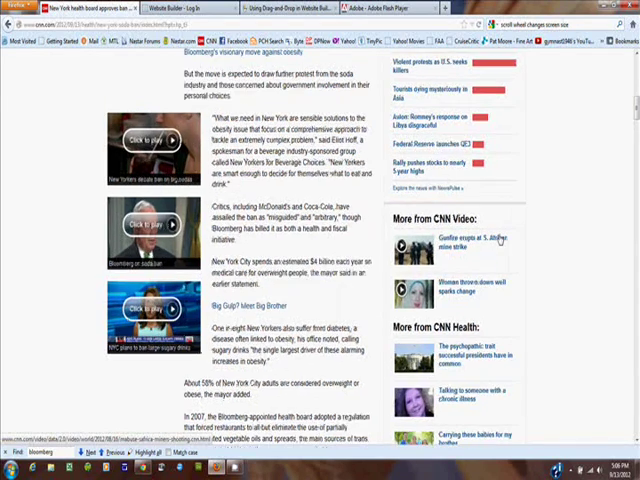
{"action": "scroll", "coordinate": [499, 238], "scroll_direction": "up", "scroll_amount": 1, "text": "ctrl"}
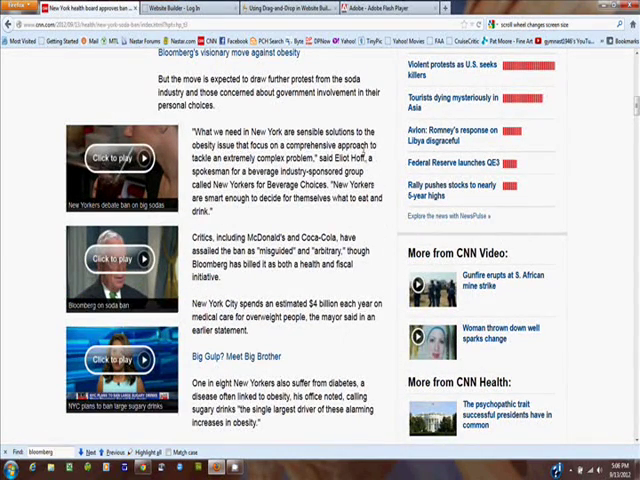
{"action": "scroll", "coordinate": [363, 150], "scroll_direction": "down", "scroll_amount": 1, "text": "ctrl"}
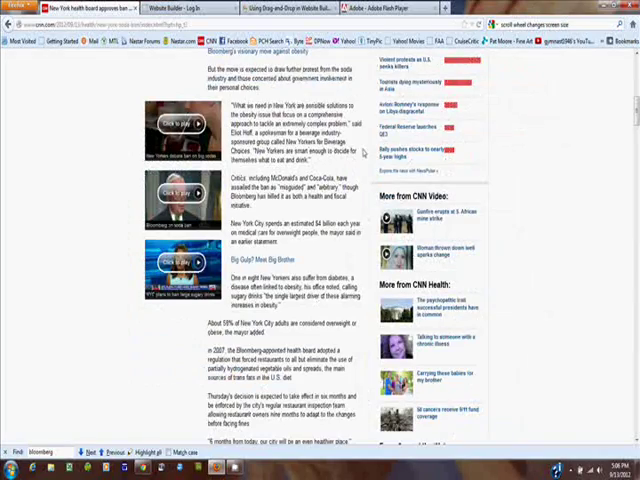
{"action": "scroll", "coordinate": [363, 150], "scroll_direction": "down", "scroll_amount": 1, "text": "ctrl"}
{"action": "scroll", "coordinate": [324, 197], "scroll_direction": "up", "scroll_amount": 1, "text": "ctrl"}
{"action": "scroll", "coordinate": [324, 197], "scroll_direction": "up", "scroll_amount": 1, "text": "ctrl"}
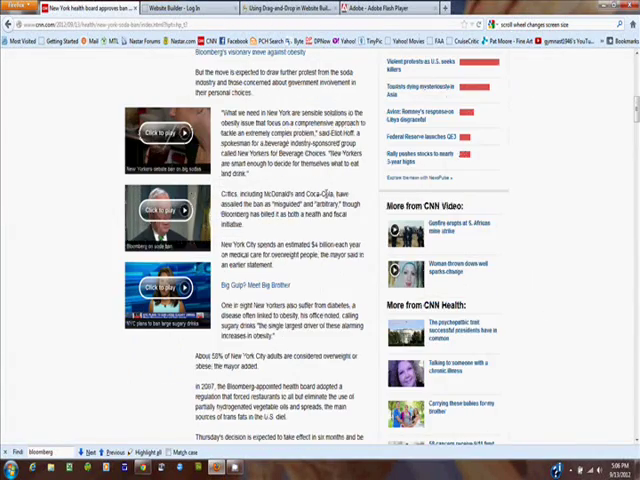
{"action": "scroll", "coordinate": [324, 197], "scroll_direction": "up", "scroll_amount": 1, "text": "ctrl"}
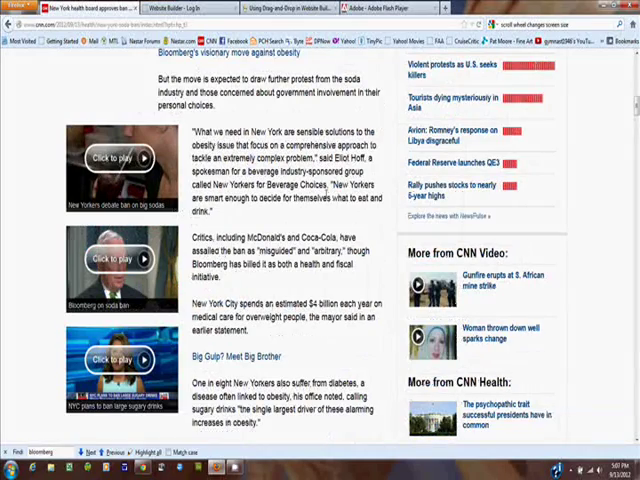